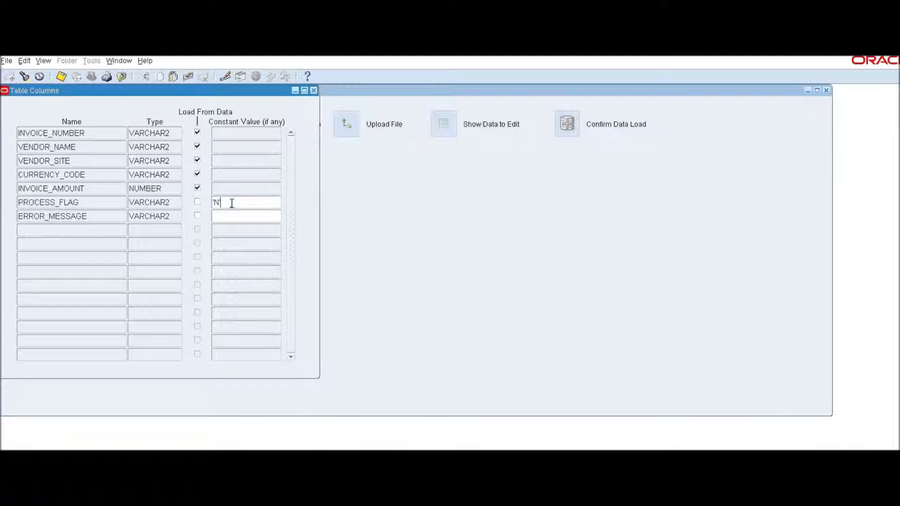
- Complete the constant value 'N' for the PROCESS_FLAG column and close the table columns window
type("'")
left_click(314, 90)
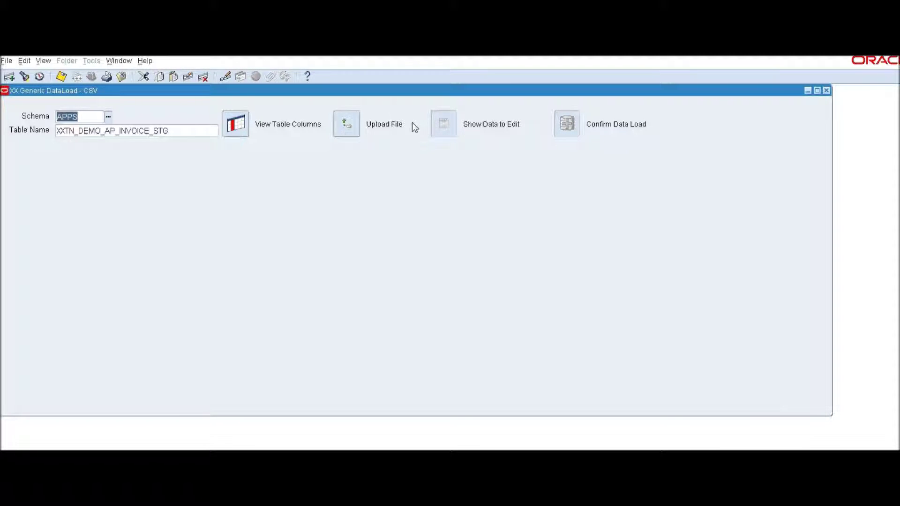
- Upload the file demo_ap_invoice_csv.csv for the XXTN_DEMO_AP_INVOICE_STG table and acknowledge the upload
left_click(348, 129)
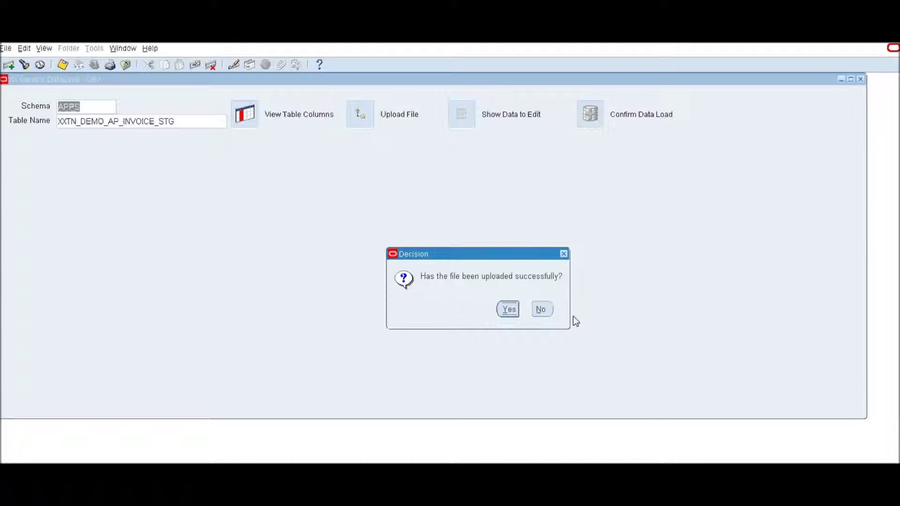
left_click(508, 309)
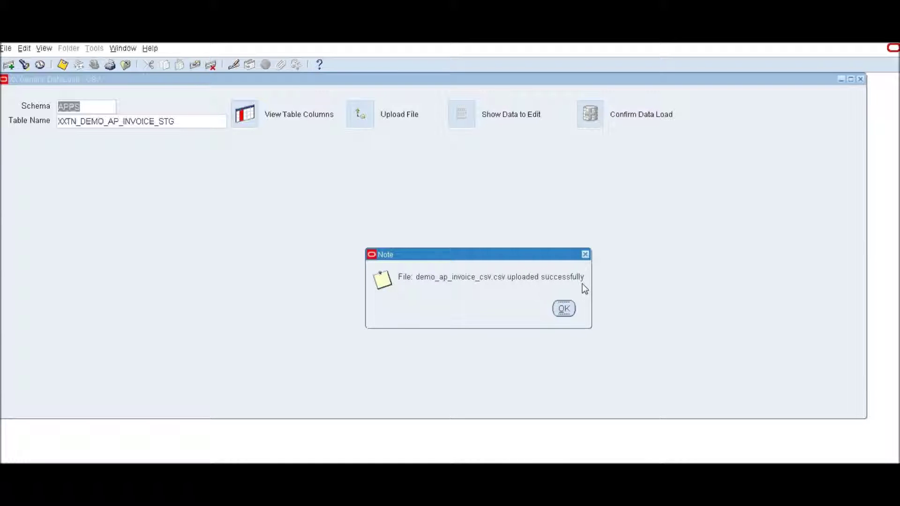
left_click(563, 308)
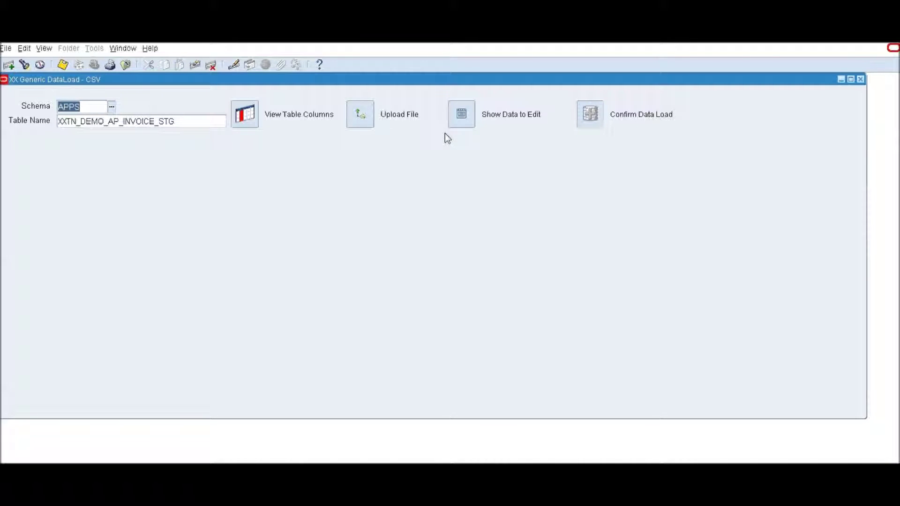
- Show the uploaded data for editing and review the invoice rows, including the PROCESS_FLAG values
left_click(465, 115)
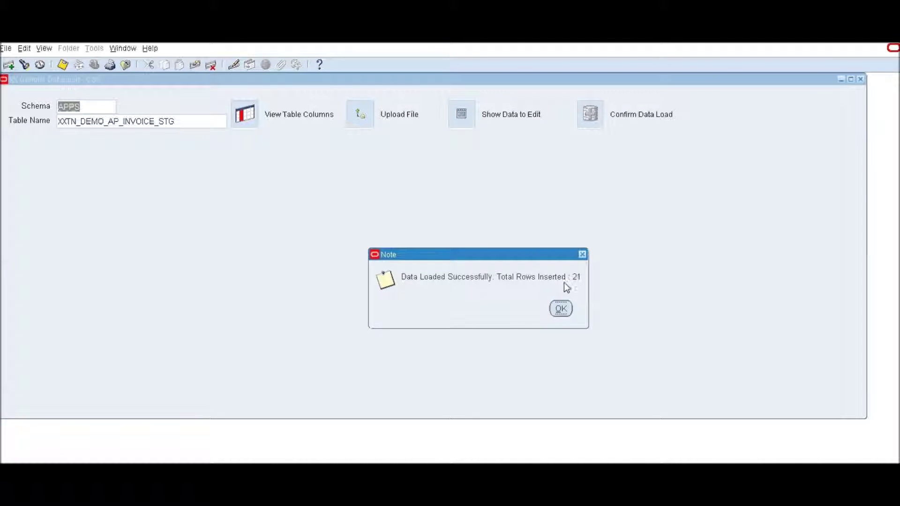
left_click(561, 309)
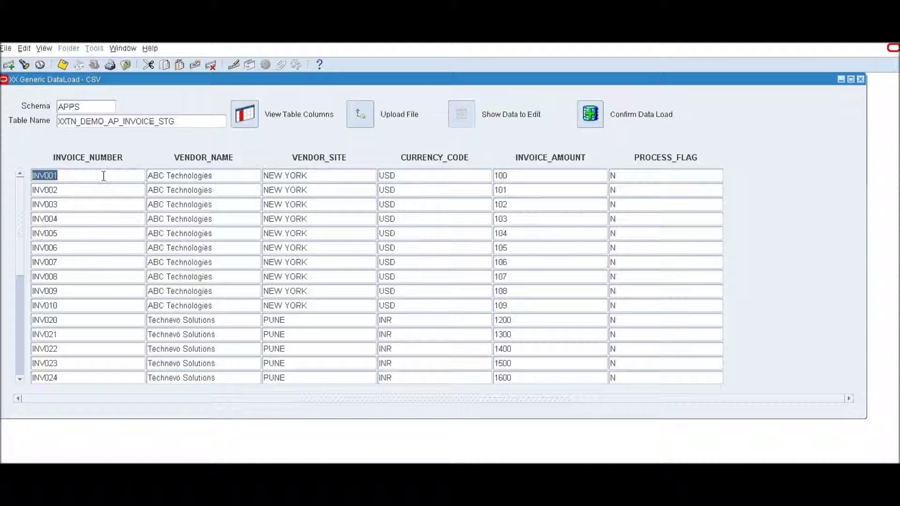
left_click(674, 177)
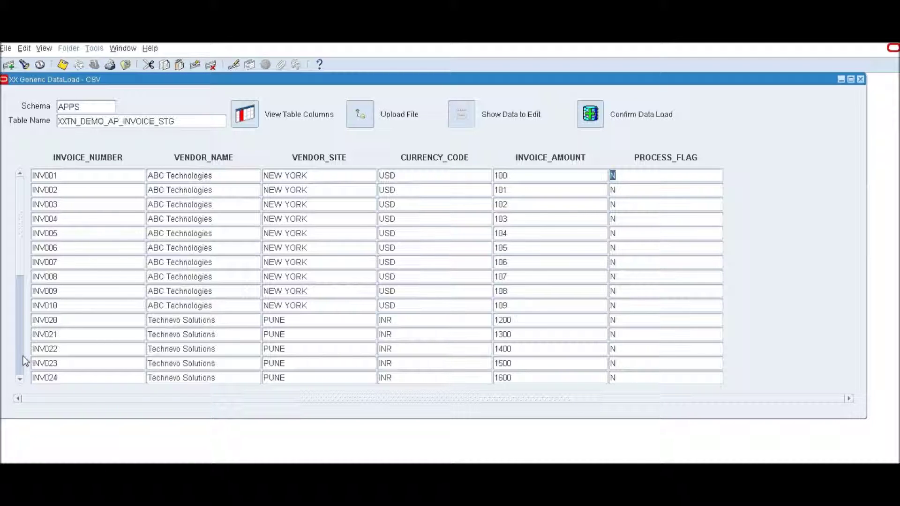
scroll(24, 362, "down", 2)
scroll(24, 213, "up", 2)
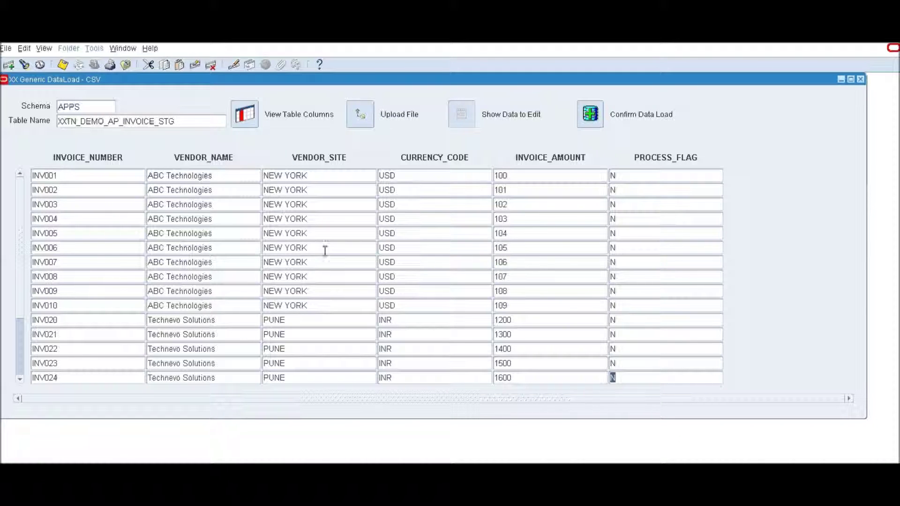
- Change the currency code to EUR for invoices INV006 through INV010
double_click(426, 307)
type("EUR")
key("Up")
type("EUR")
key("Up")
type("EUR")
key("Up")
type("EUR")
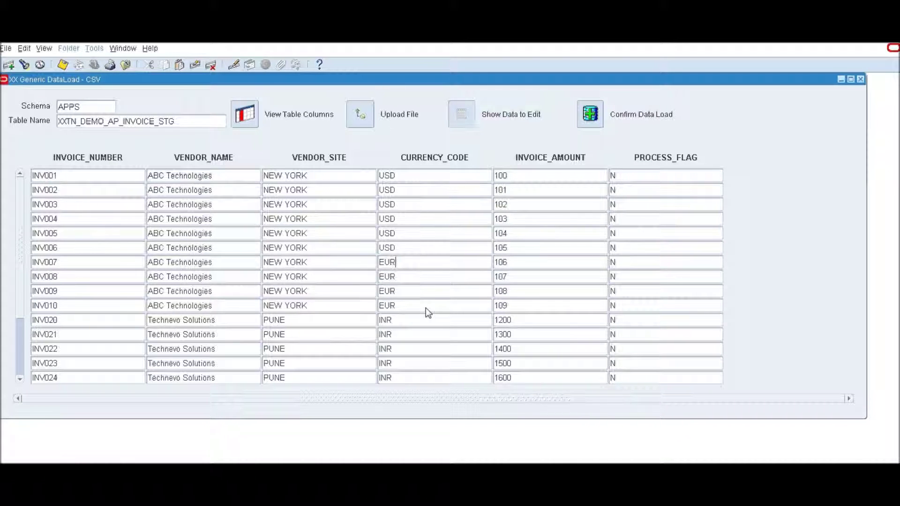
key("Up")
type("EUR")
- Confirm the data load of the edited invoice rows into the staging table
left_click(591, 115)
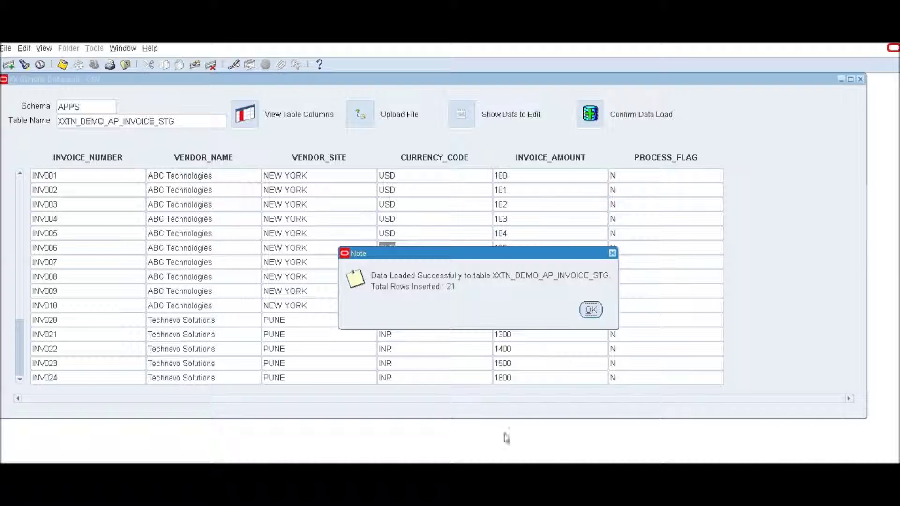
left_click(591, 310)
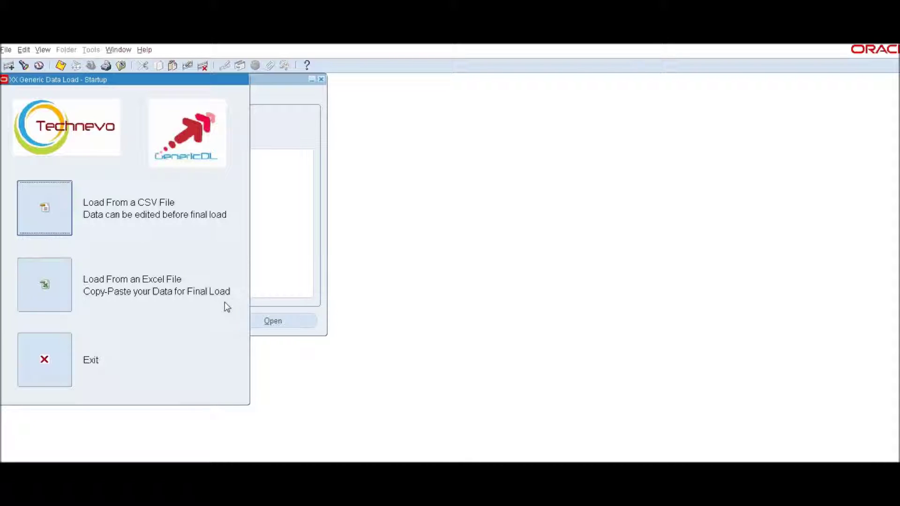
- Start a load from an Excel file with schema APPS and table XXTN_DEMO_AP_INVOICE_STG, found with XX%DEMO%STG
left_click(45, 285)
left_click(121, 106)
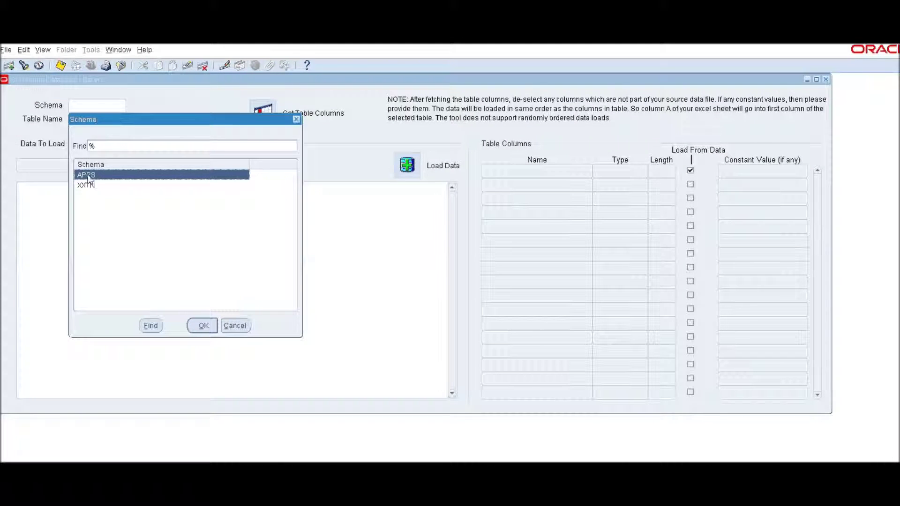
double_click(89, 176)
type("XX%DEMO%STG")
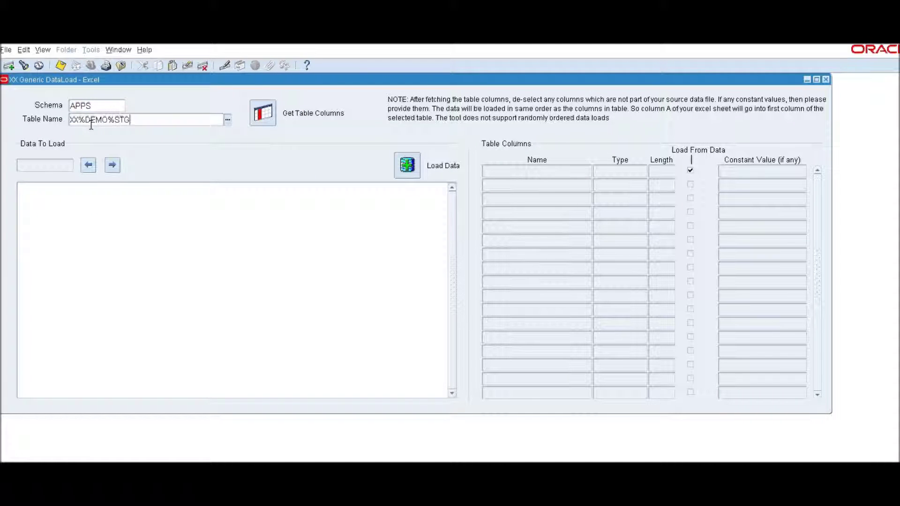
key("Tab")
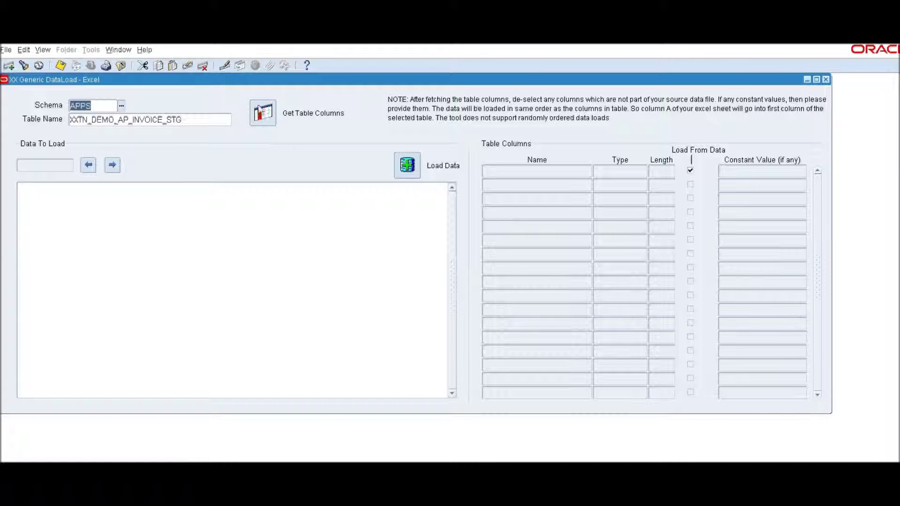
- Fetch the table columns, exclude PROCESS_FLAG and ERROR_MESSAGE from the source data, and give PROCESS_FLAG the constant value 'N'
left_click(266, 114)
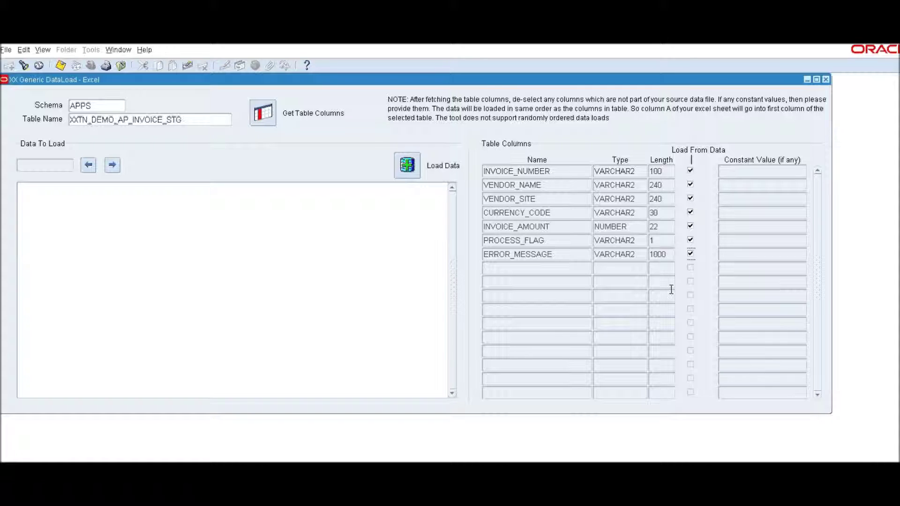
left_click(690, 240)
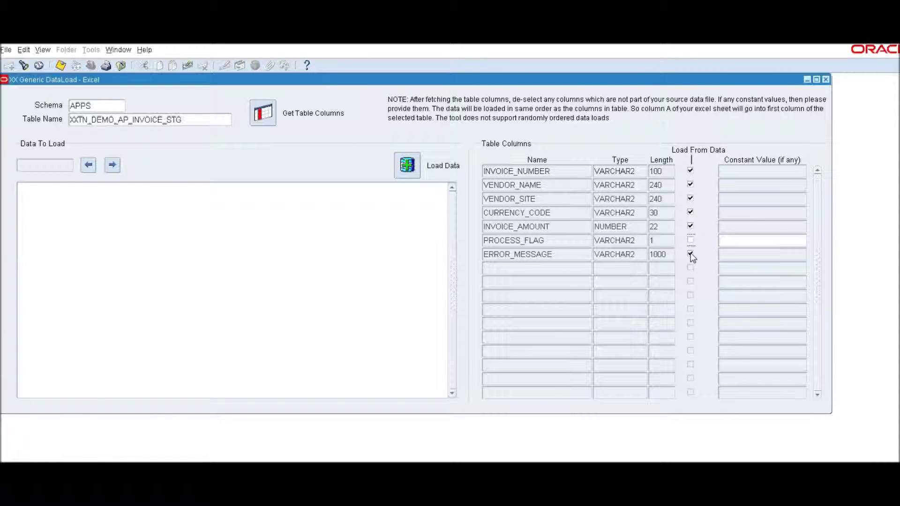
left_click(690, 254)
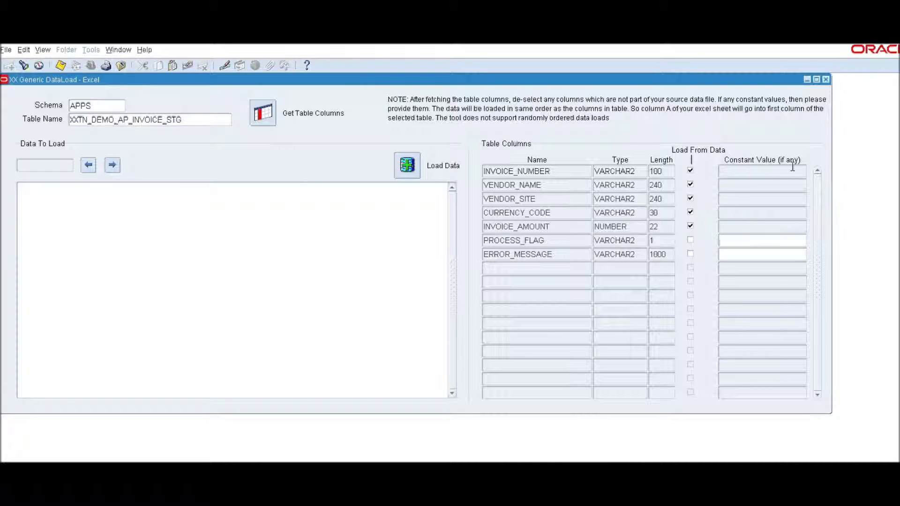
left_click(740, 242)
type("'N")
left_click(266, 234)
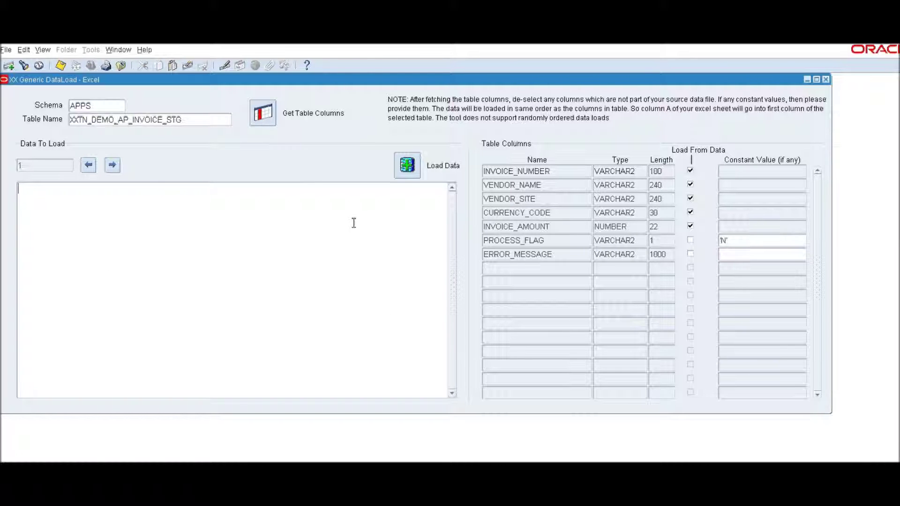
- Switch to Excel and copy rows 1 to 20 across columns 1 to 5 of demo_ap_invoice_csv.csv
key("alt+Tab")
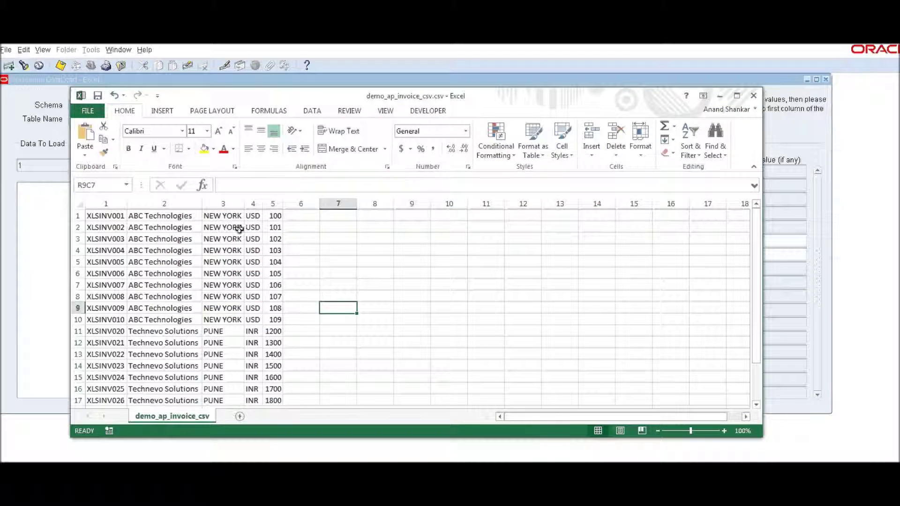
left_click(169, 250)
left_click_drag(96, 216, 260, 312)
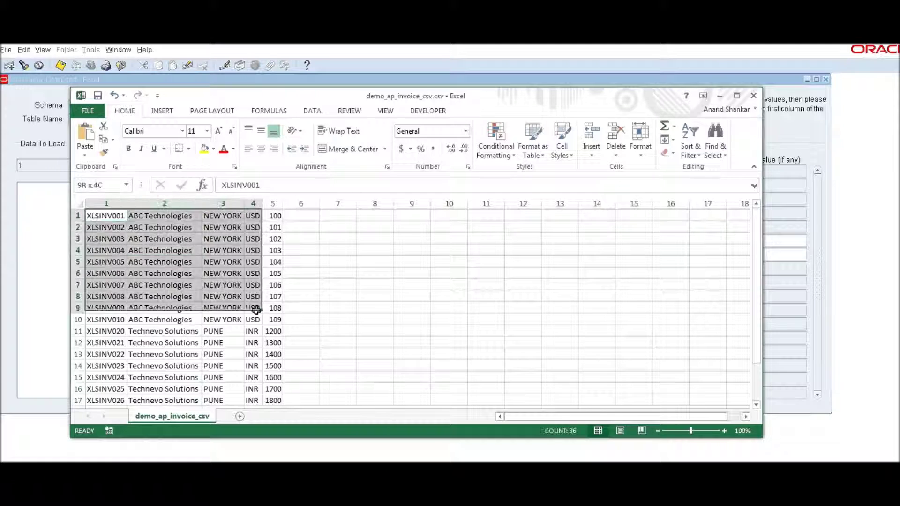
scroll(295, 346, "down", 2)
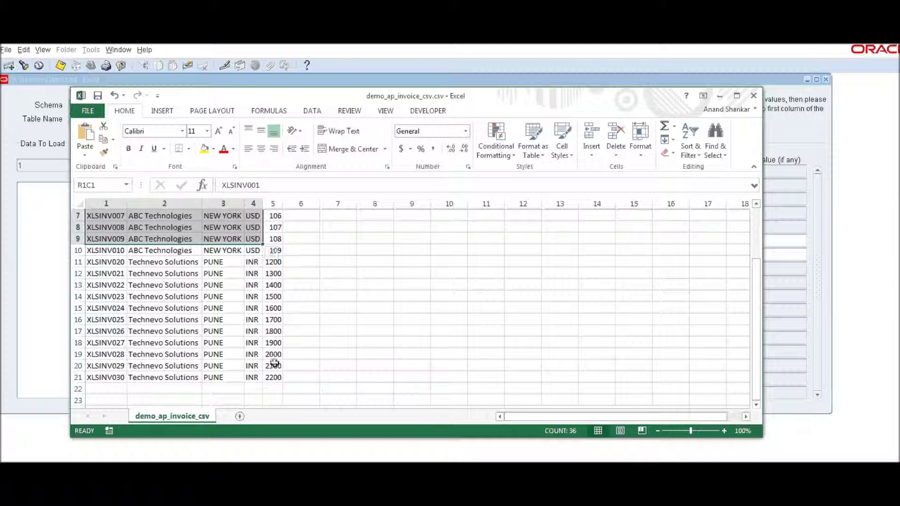
scroll(283, 304, "up", 2)
scroll(287, 296, "down", 1)
left_click(276, 399, "shift")
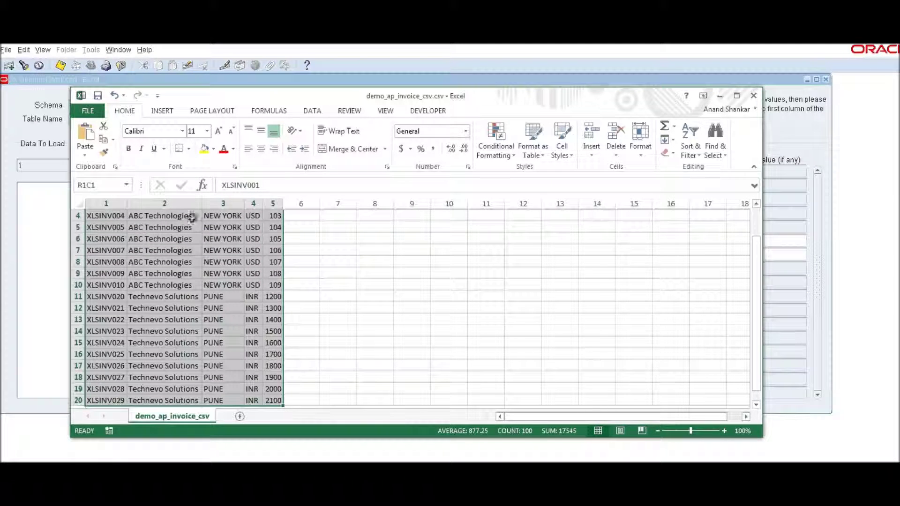
right_click(164, 260)
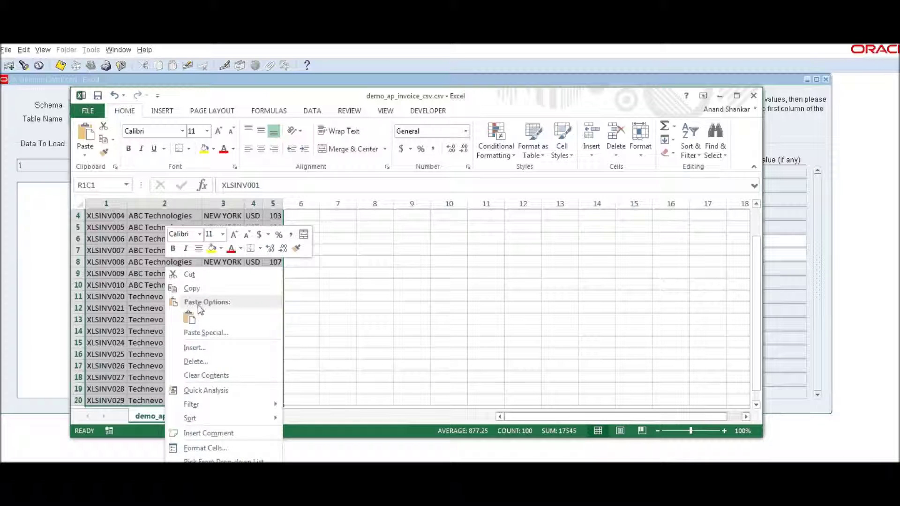
left_click(196, 286)
- Return to the data load form, paste the copied invoice rows as the data to load, and load them into the table
left_click(46, 214)
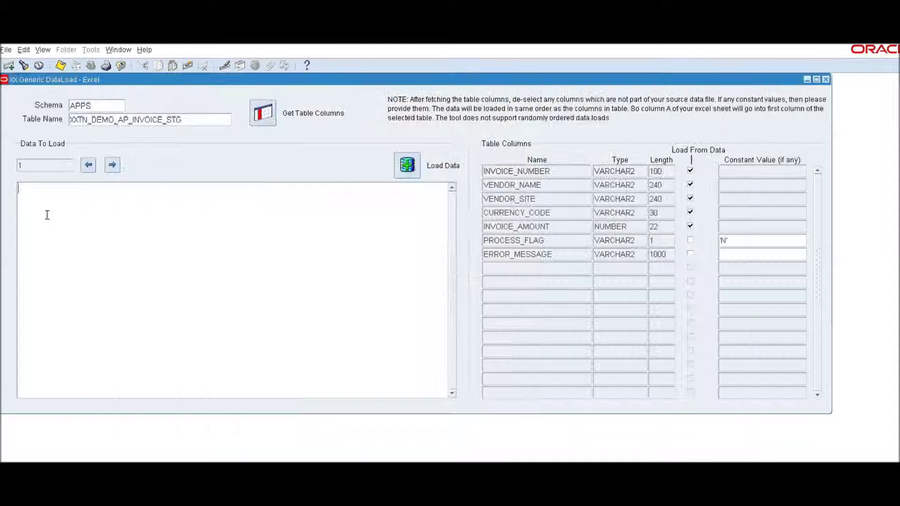
right_click(48, 195)
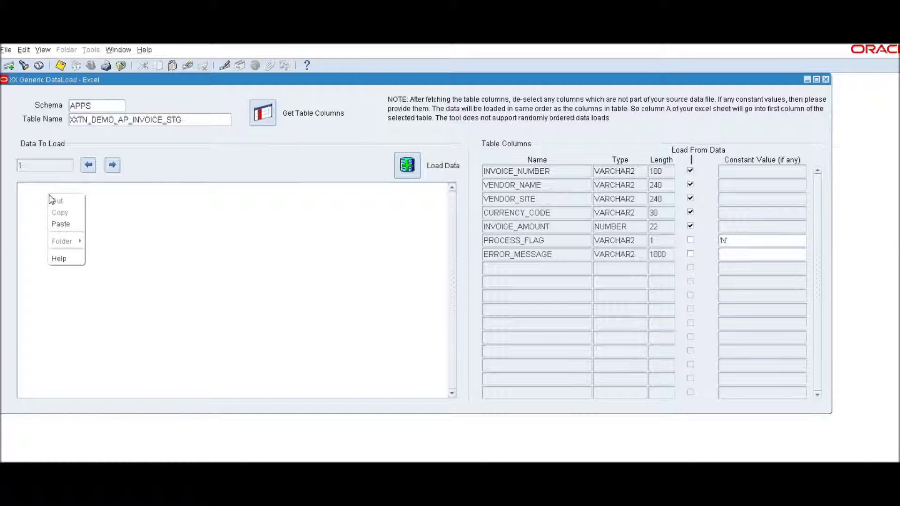
left_click(66, 223)
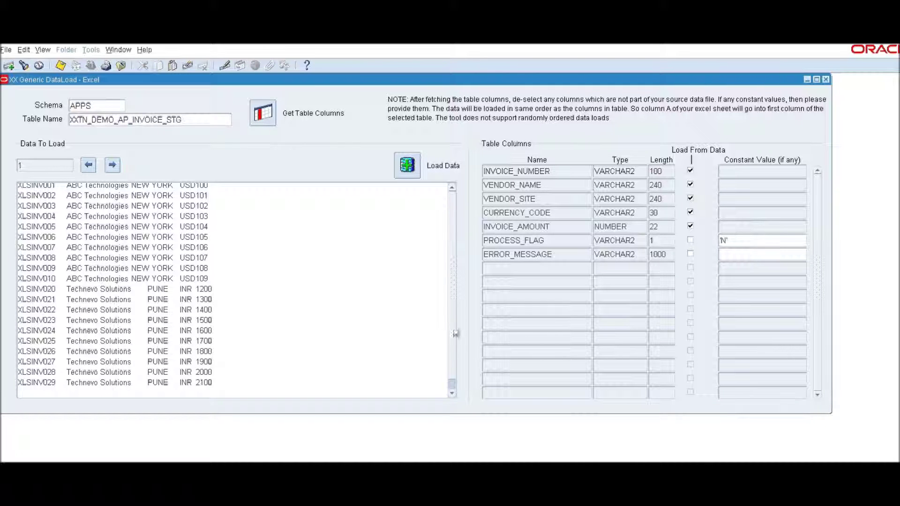
scroll(451, 260, "up", 1)
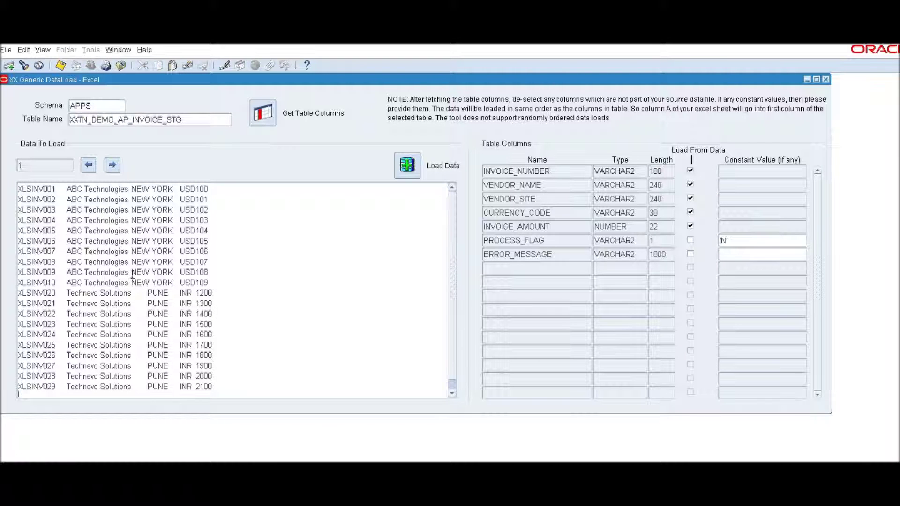
left_click(409, 165)
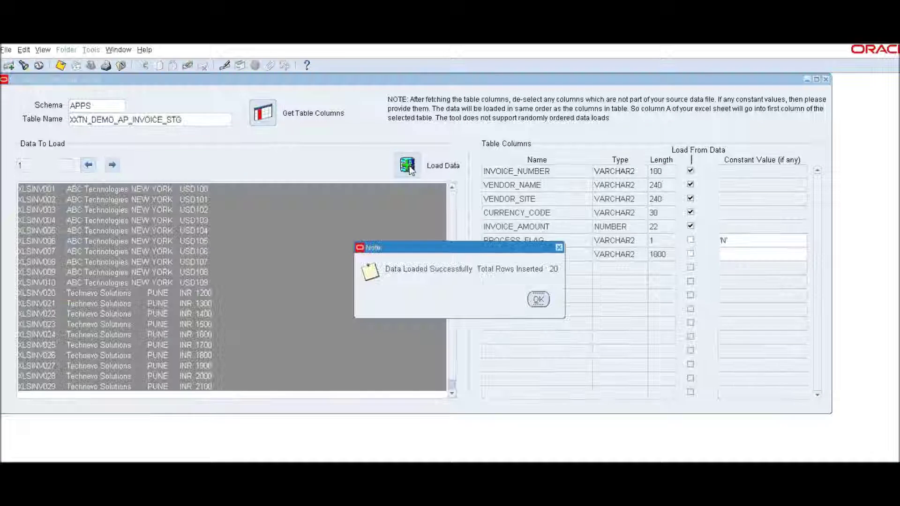
left_click(538, 300)
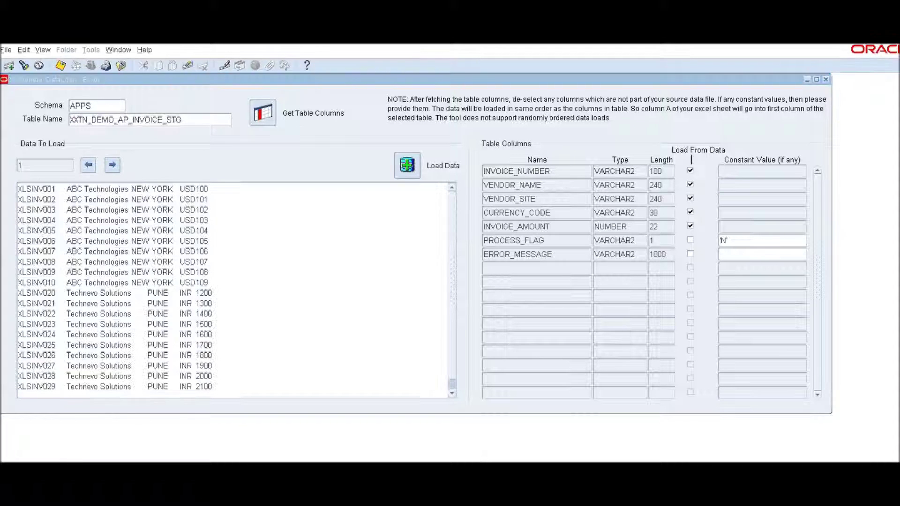